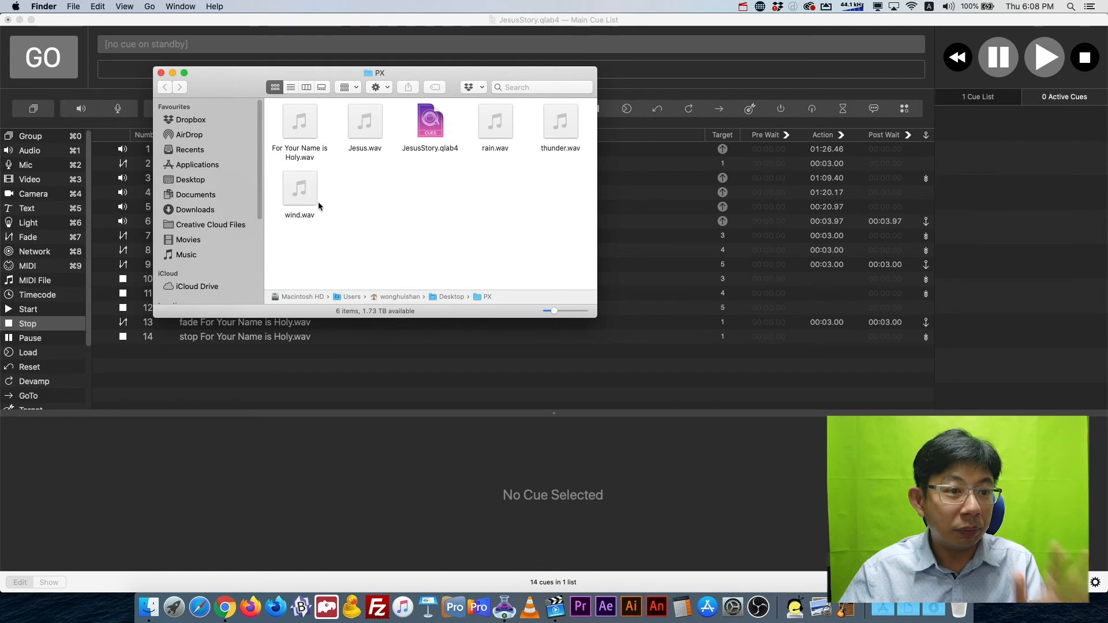
Review the story's audio files in the PX folder: For Your Name is Holy.wav, rain.wav, wind.wav, thunder.wav and Jesus.wav
mouse_move(301, 205)
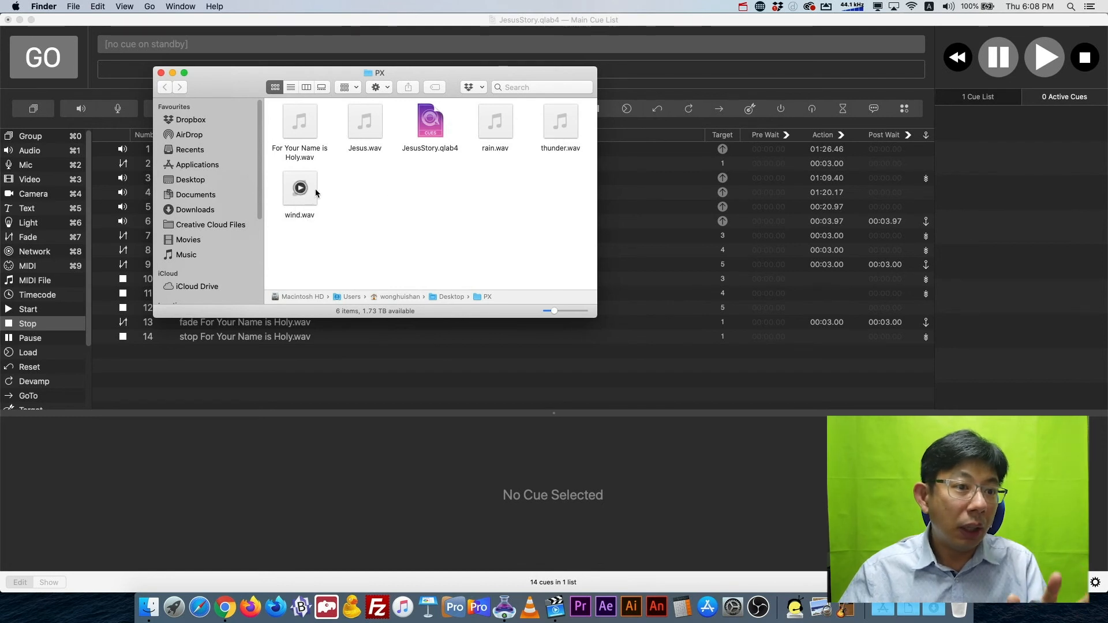
click(312, 159)
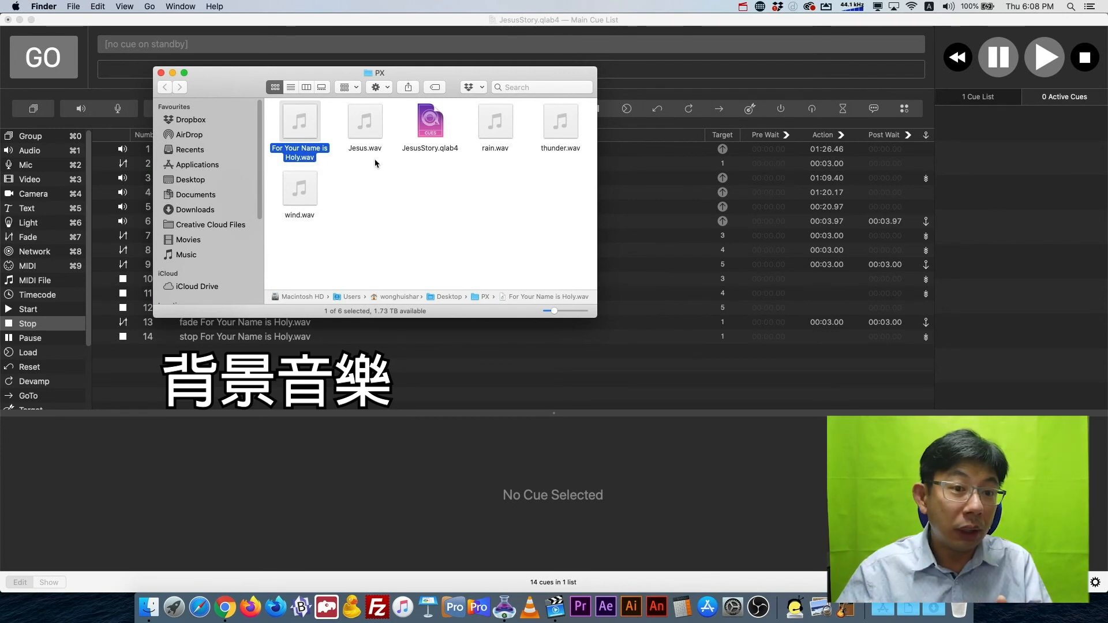
click(488, 148)
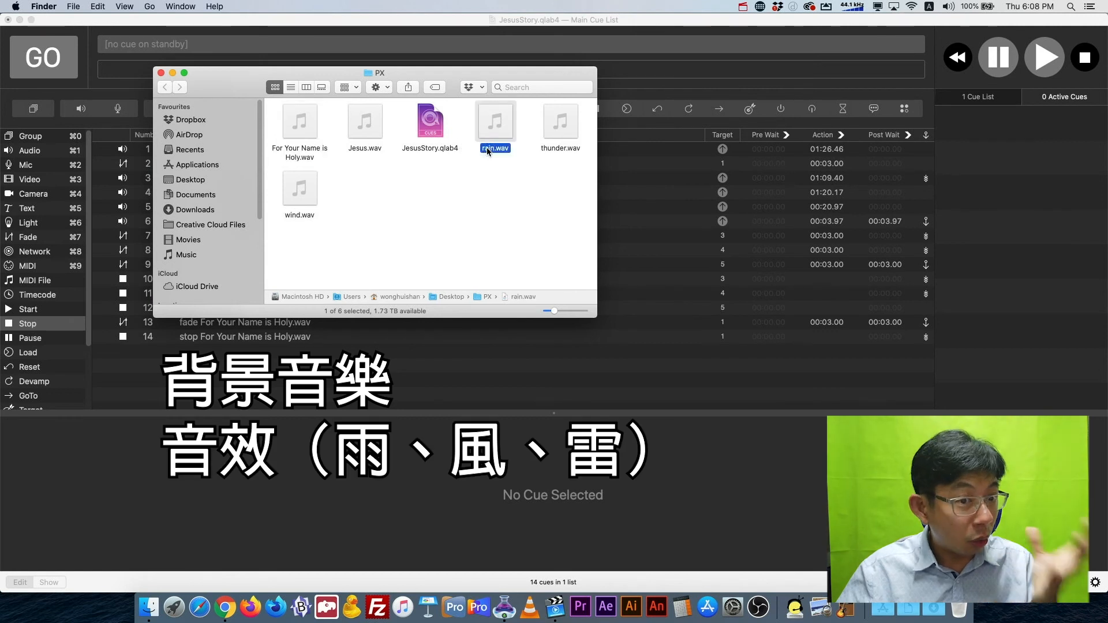
click(302, 213)
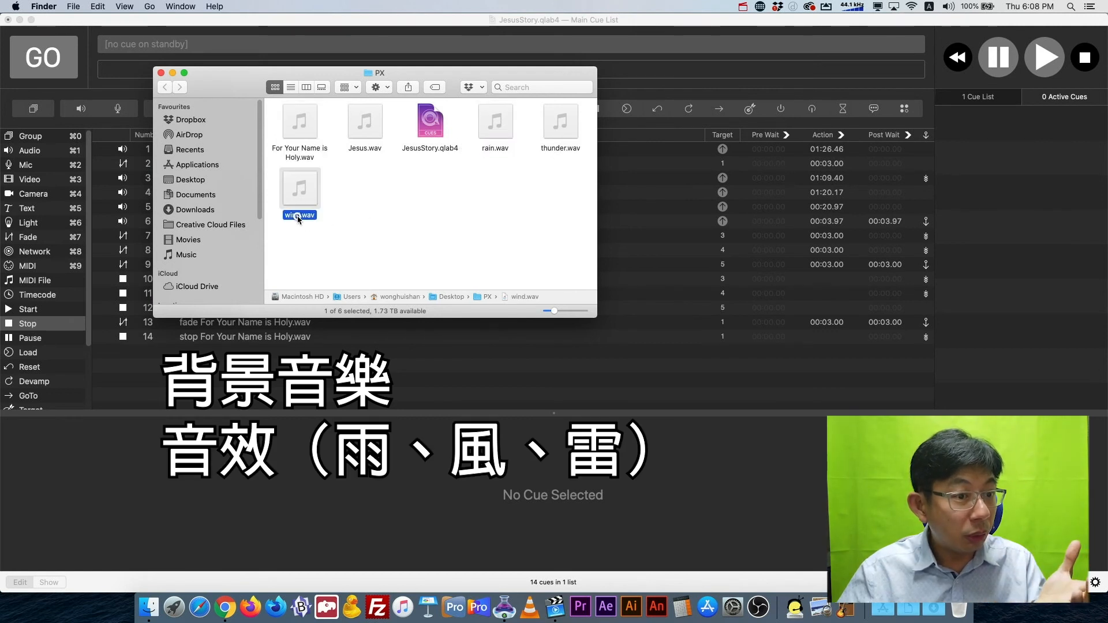
click(557, 150)
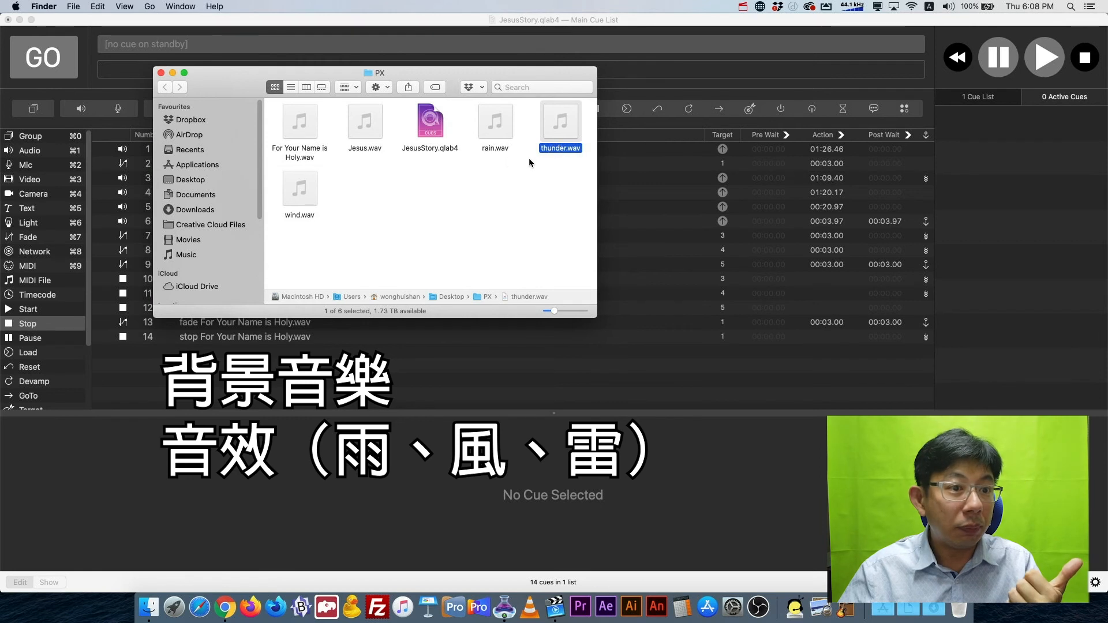
click(376, 150)
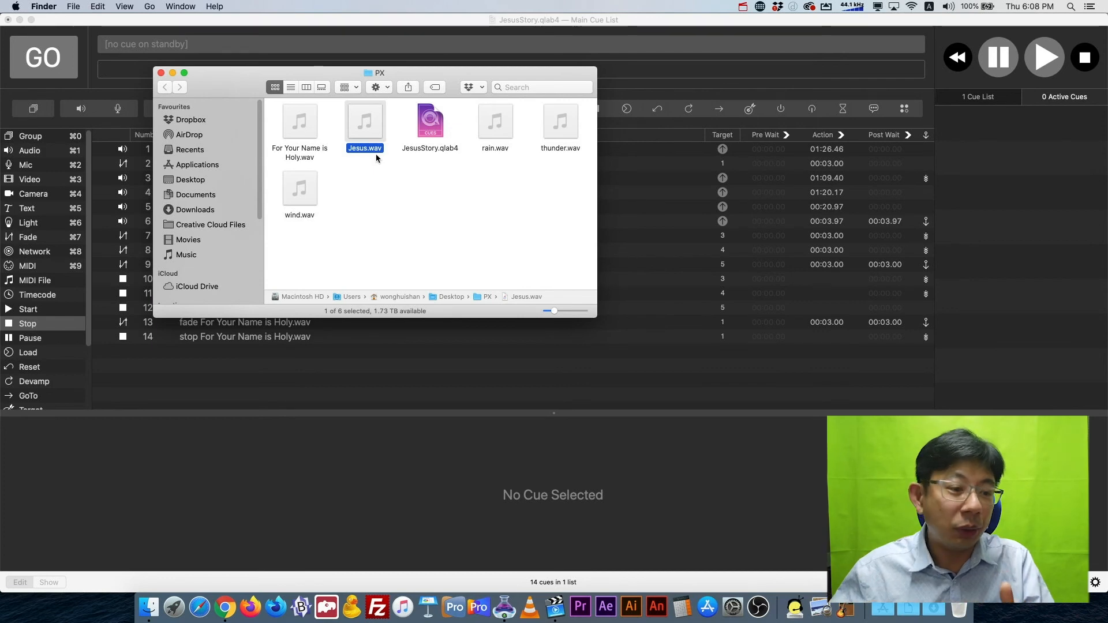
Switch to Chrome, look through the freesound.org home page as a sound-effect source, and put the browser away
click(229, 605)
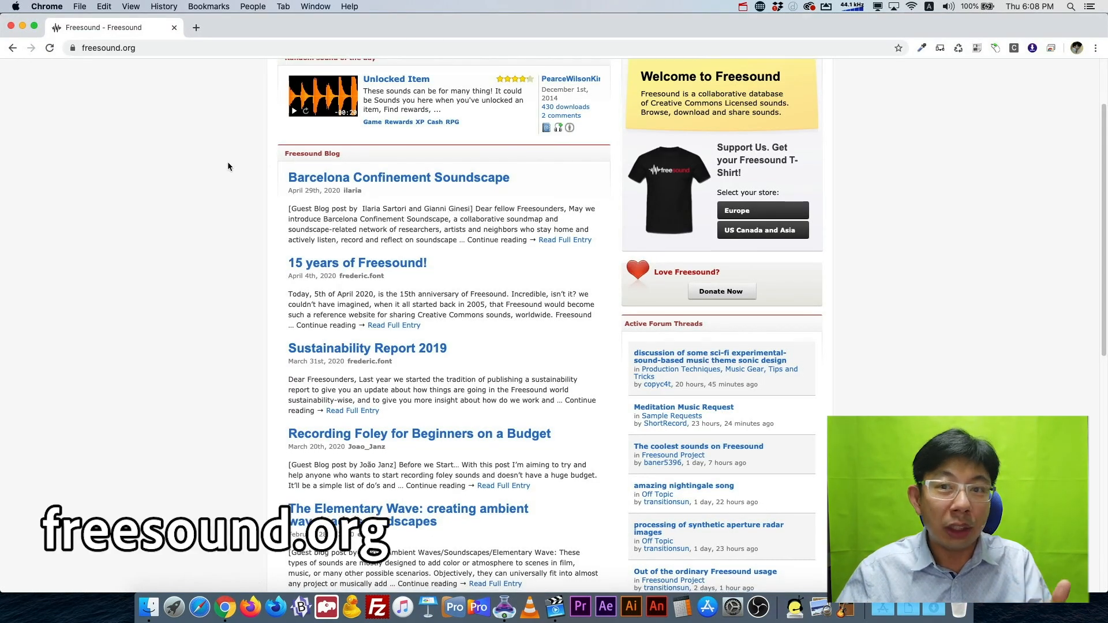
scroll(228, 167, up, 3)
scroll(228, 168, up, 1)
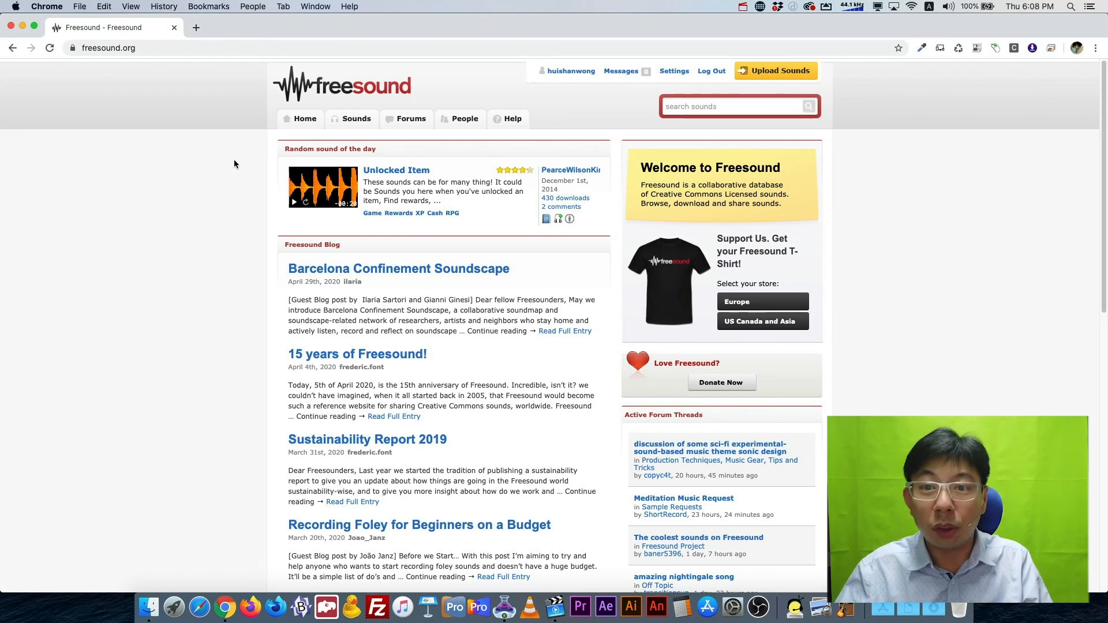
scroll(234, 169, down, 10)
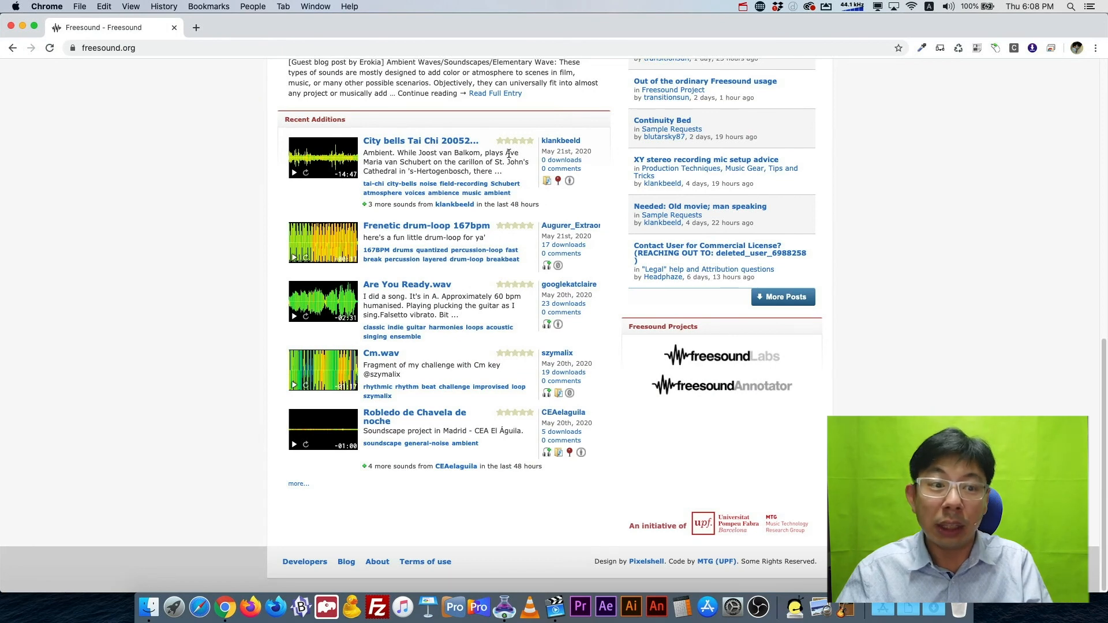
click(23, 27)
Go over the thunder, rain, wind and For Your Name is Holy audio files in the PX folder again
click(549, 149)
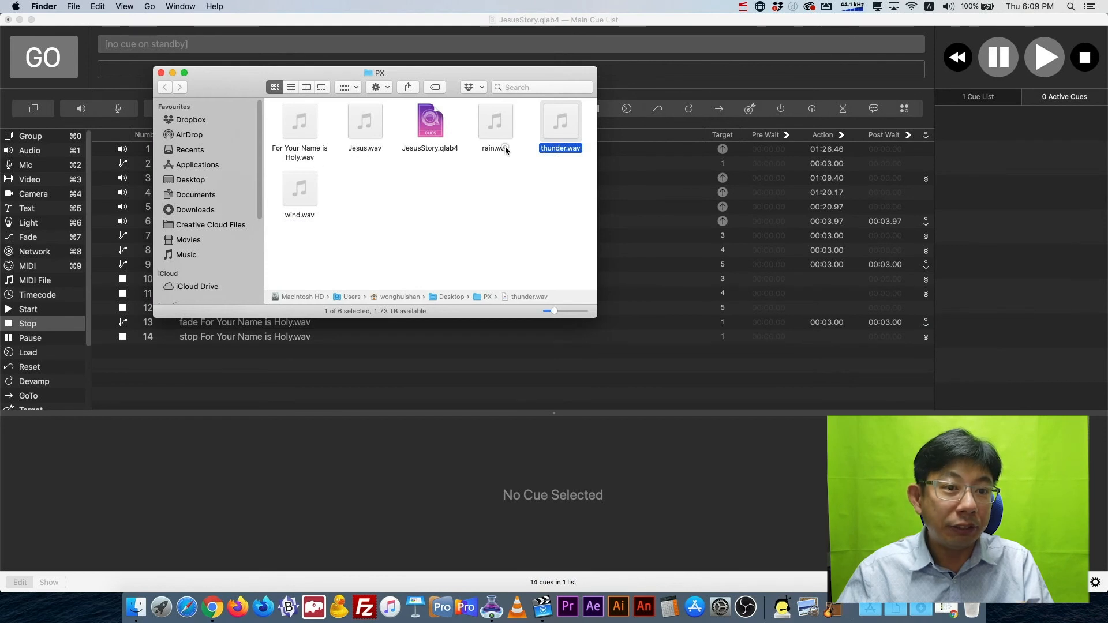
key(Left)
click(292, 214)
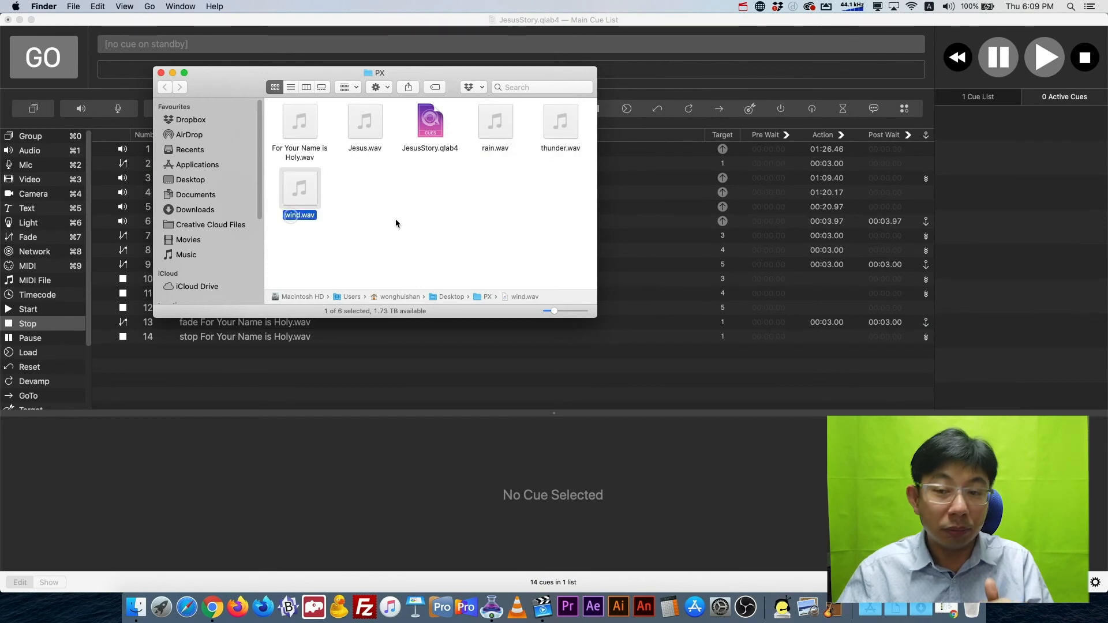
click(396, 219)
click(283, 149)
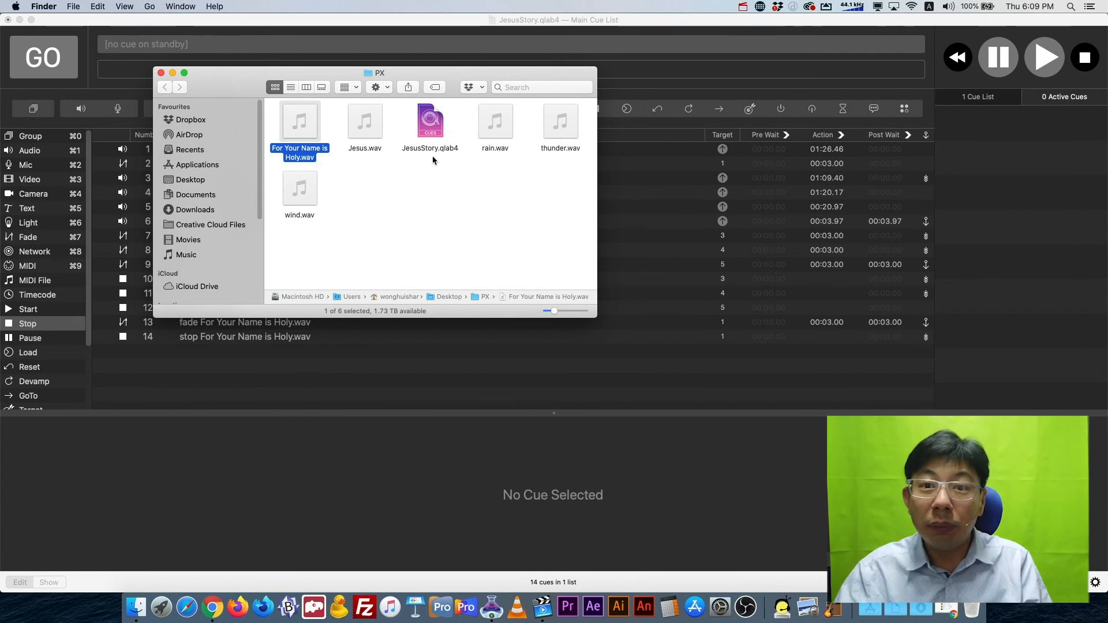
Switch to QLab, play the background music from cue 1, and trigger its fade with cue 2
click(559, 30)
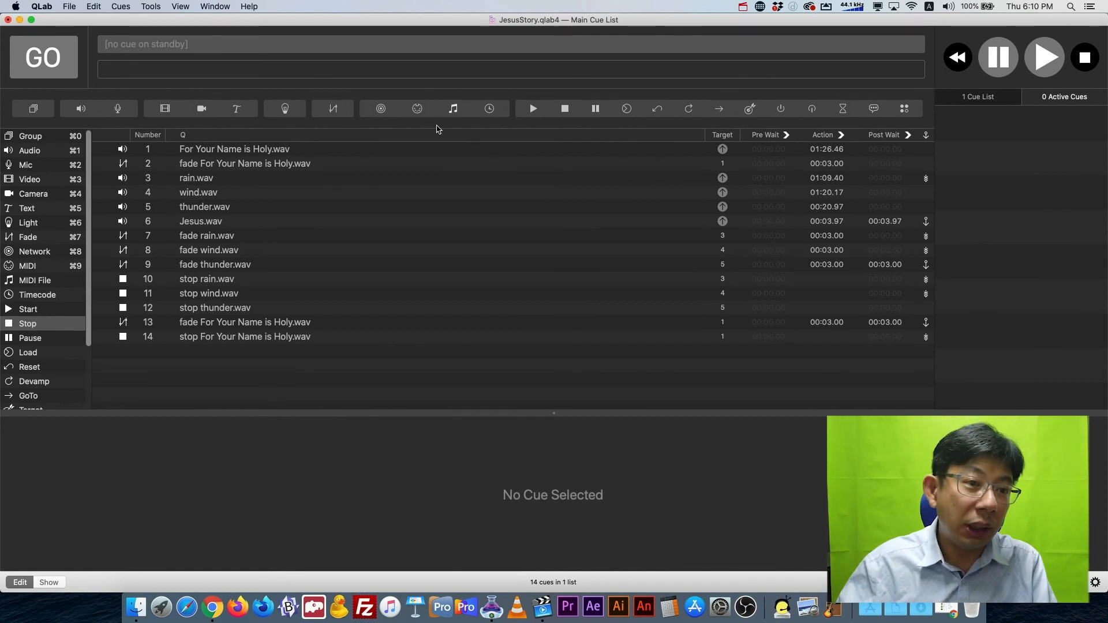
click(374, 148)
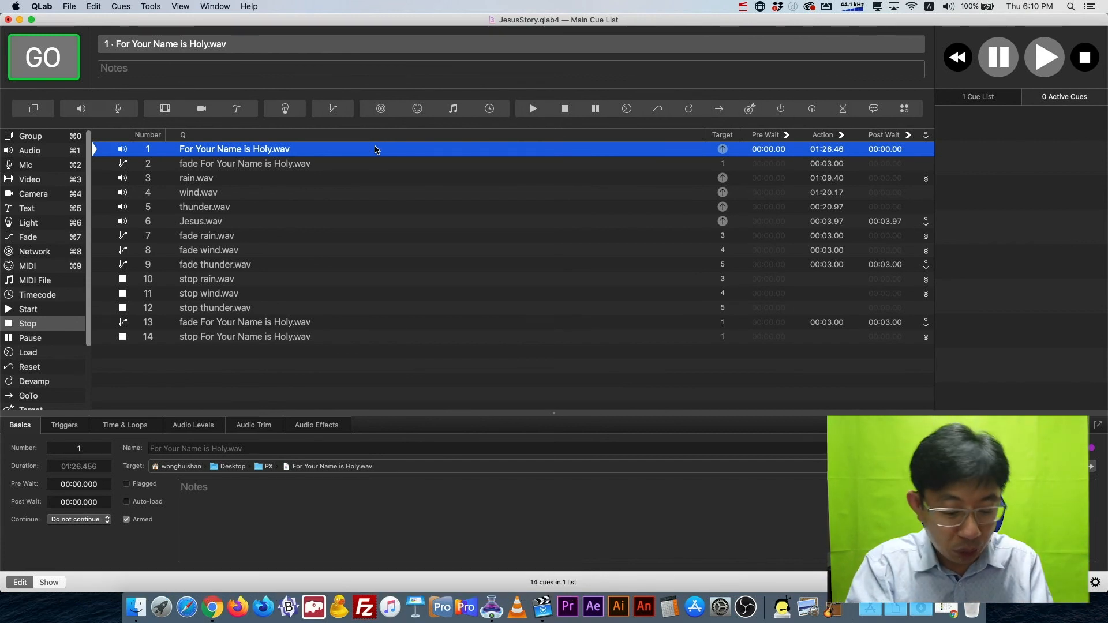
key(space)
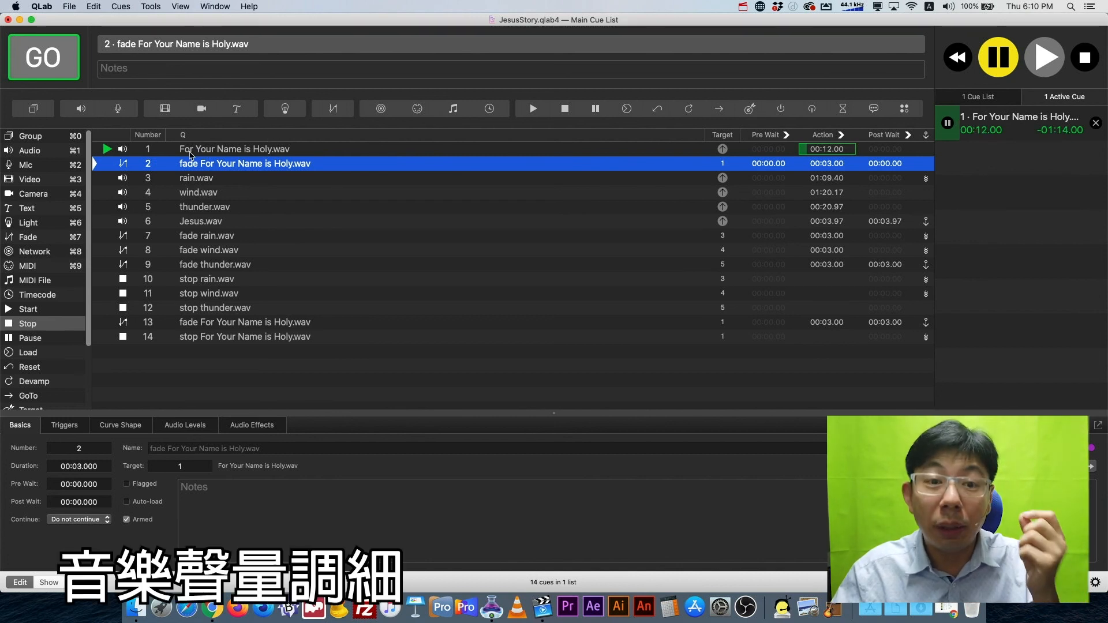
click(56, 68)
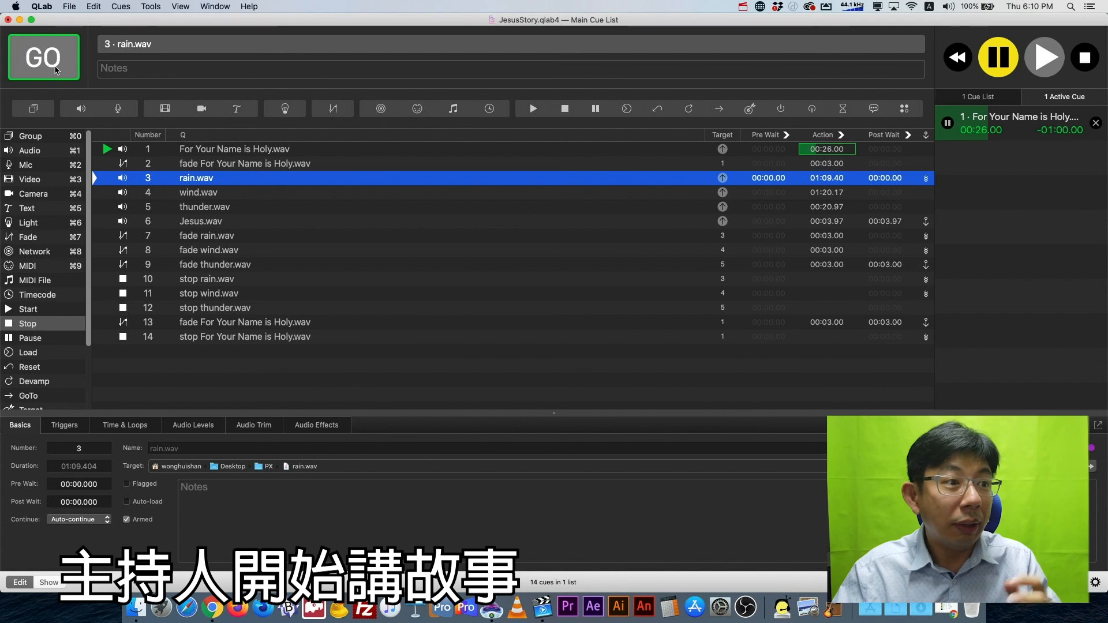
Trigger the rain and wind cues together, followed by thunder.wav, the Jesus.wav sequence and the closing background music fade
click(56, 70)
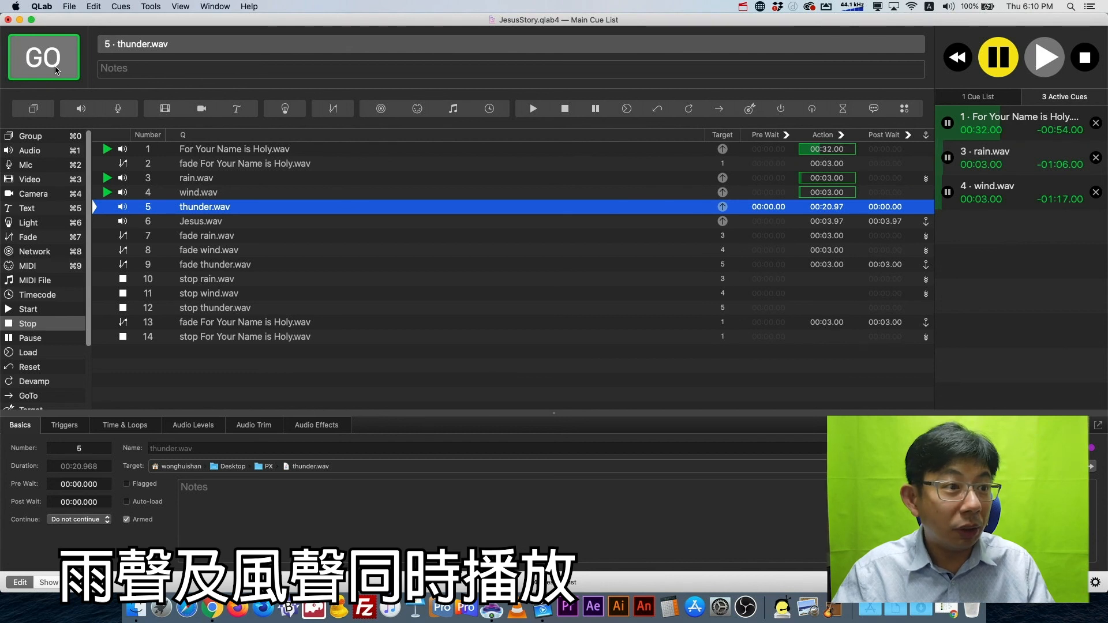
click(56, 70)
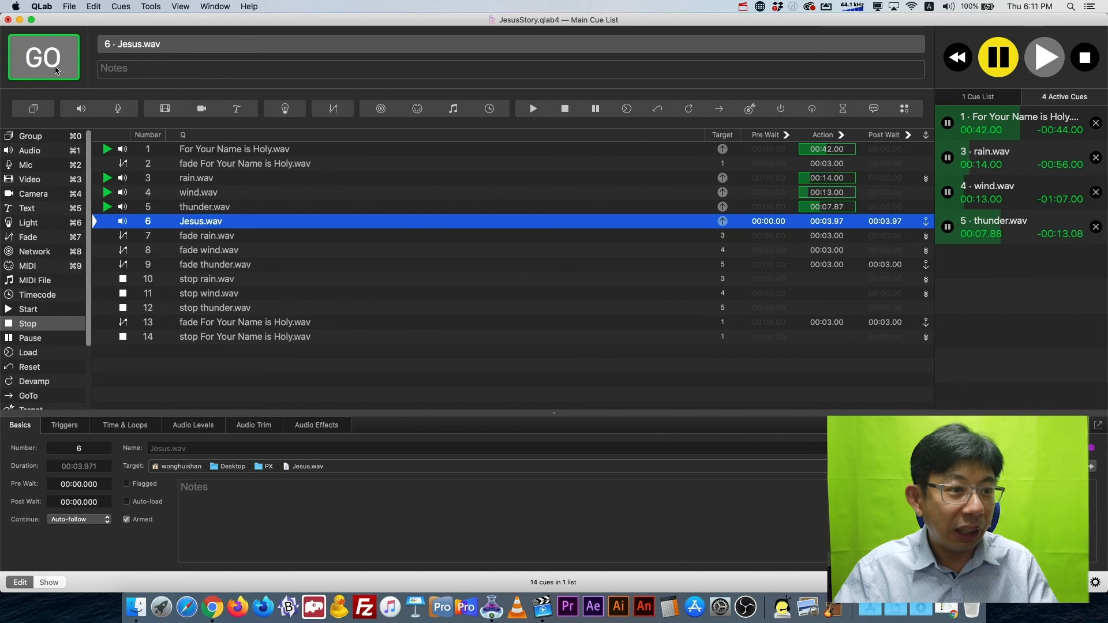
click(56, 69)
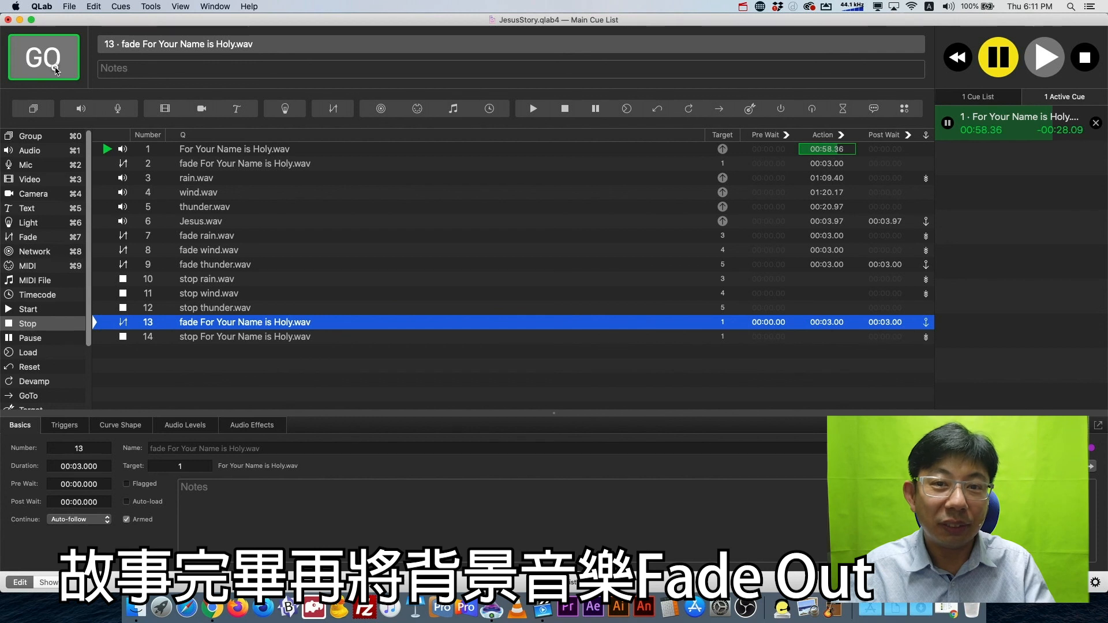
click(56, 71)
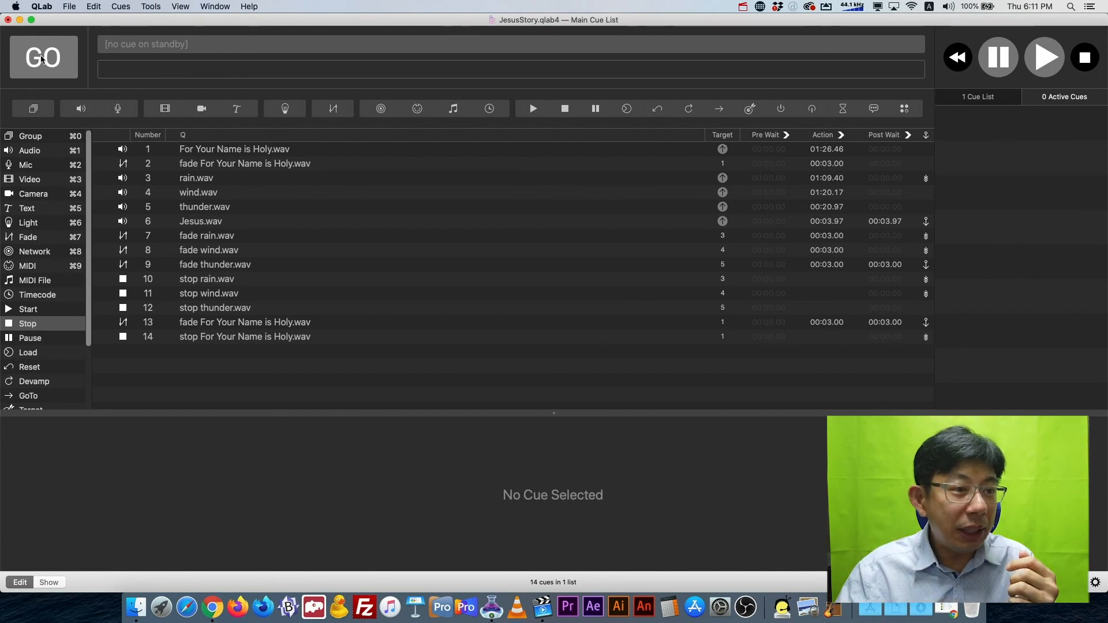
Examine the basic settings of the rain, wind, thunder and Jesus audio cues and of the stop and fade cues 10 to 14
click(192, 179)
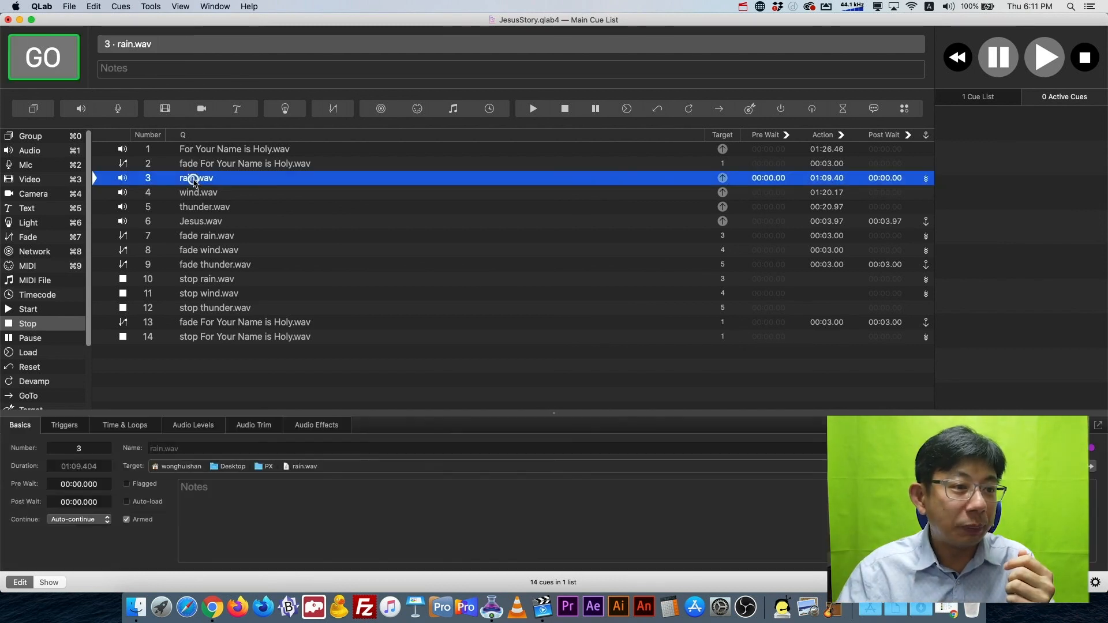
click(226, 194)
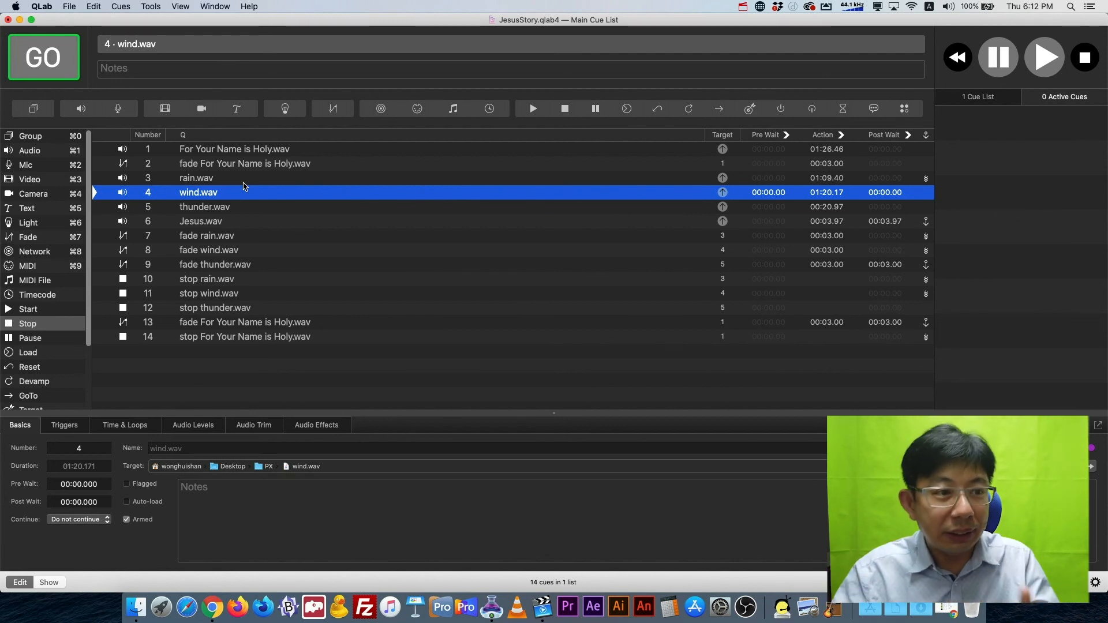
click(249, 205)
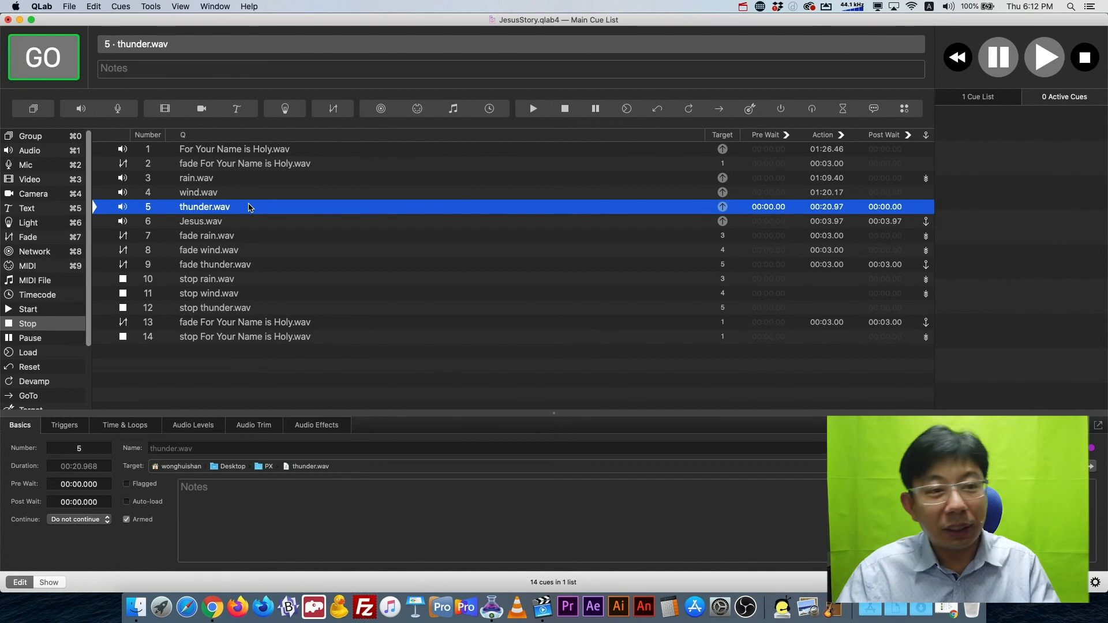
click(253, 221)
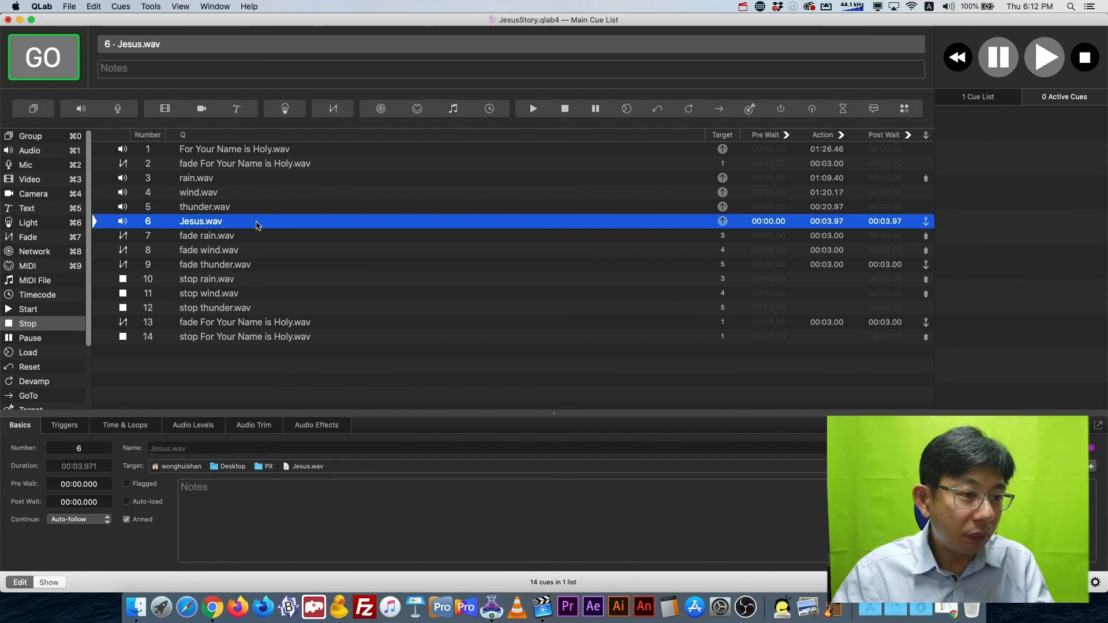
click(225, 281)
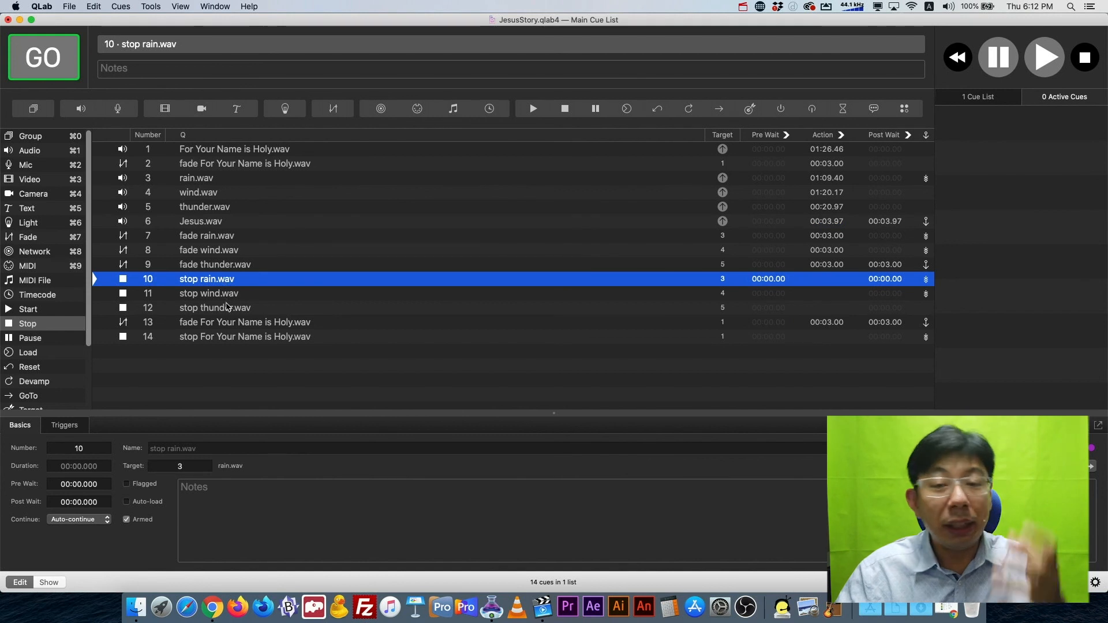
click(227, 307)
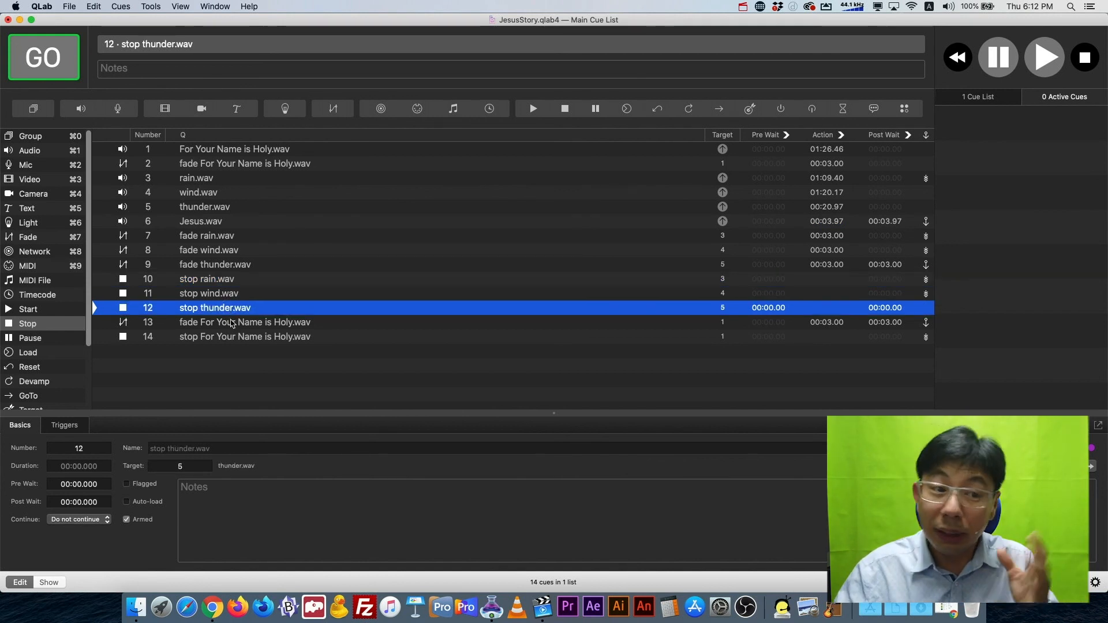
click(232, 324)
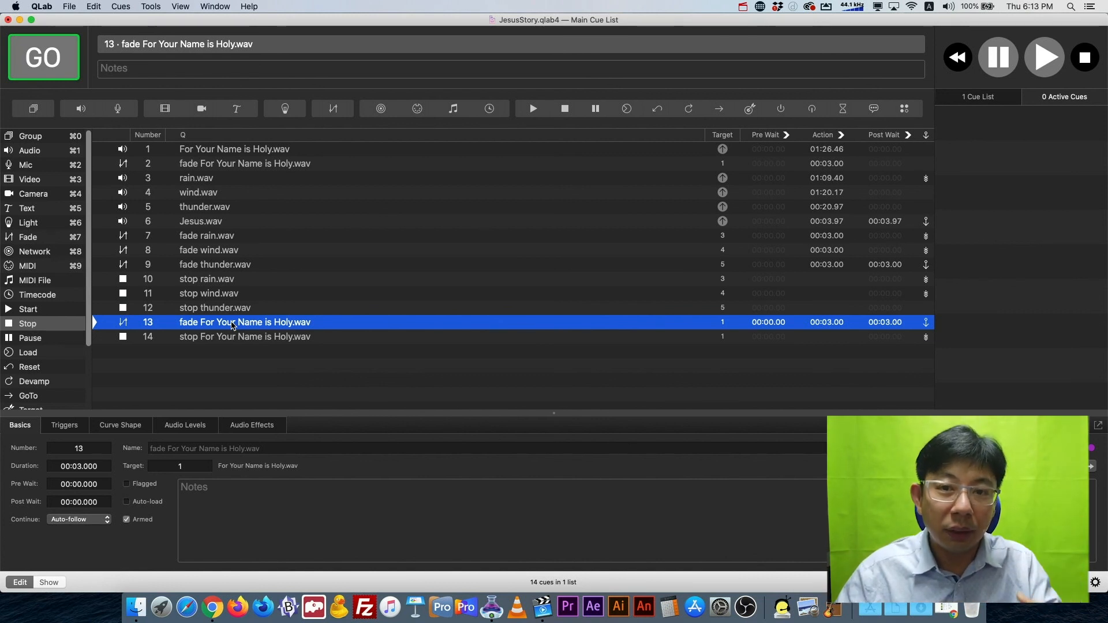
click(235, 337)
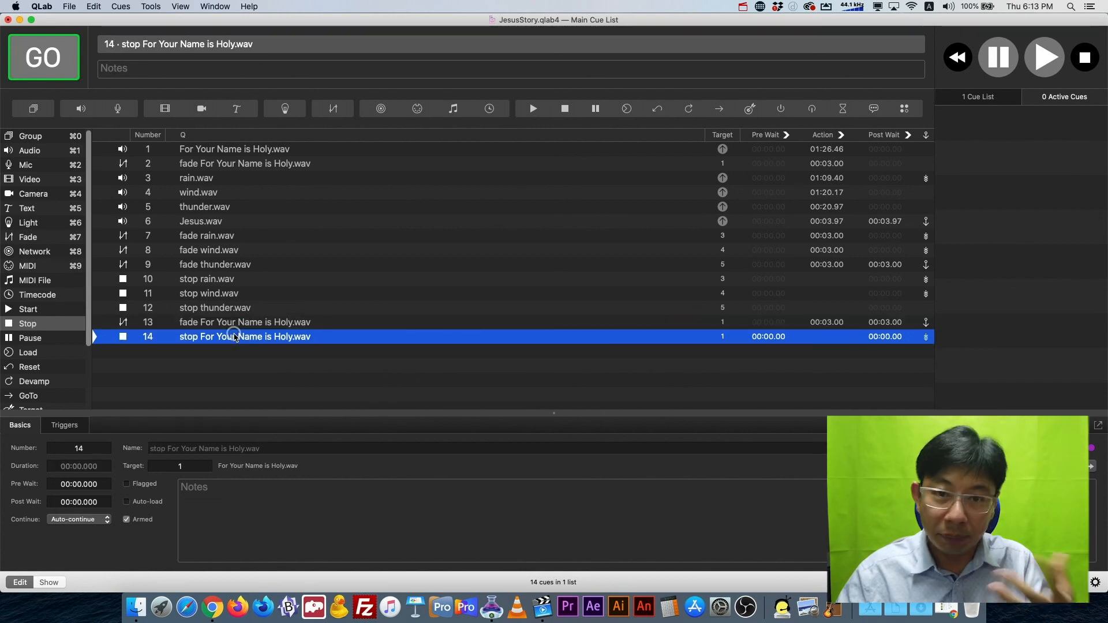